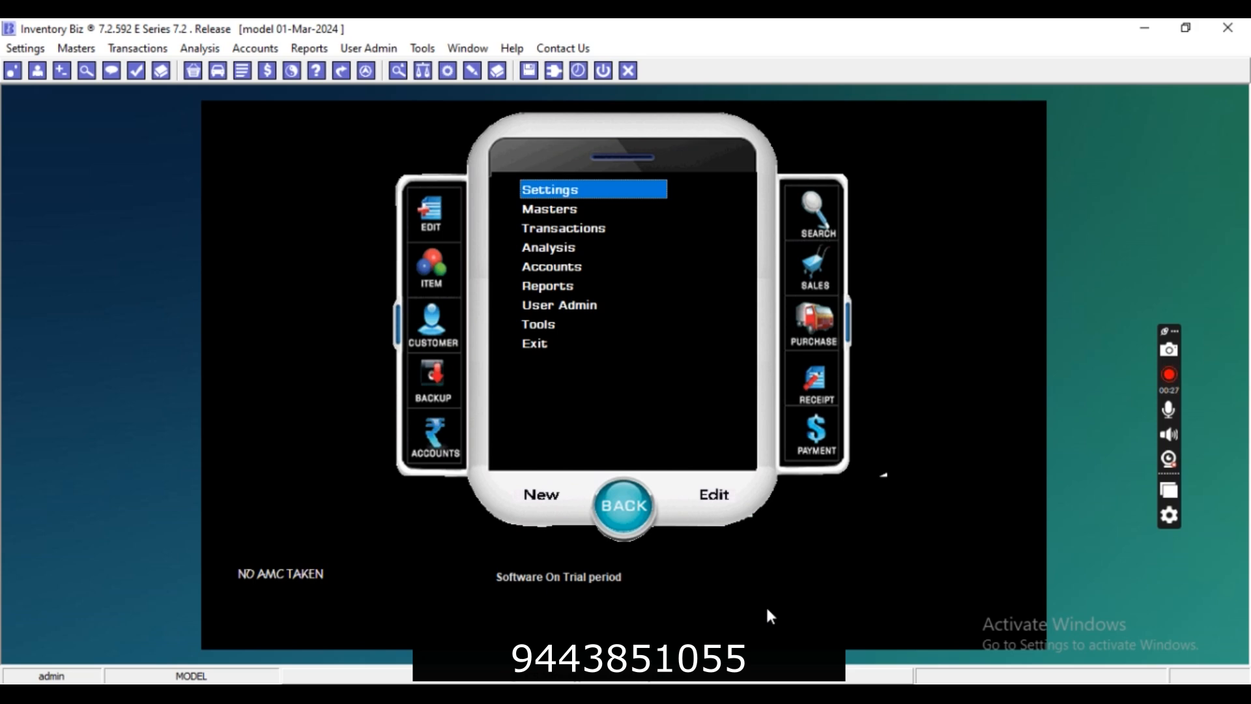
Step: Start a new item record with HORLICKS as both its item name and item code
left_click(432, 272)
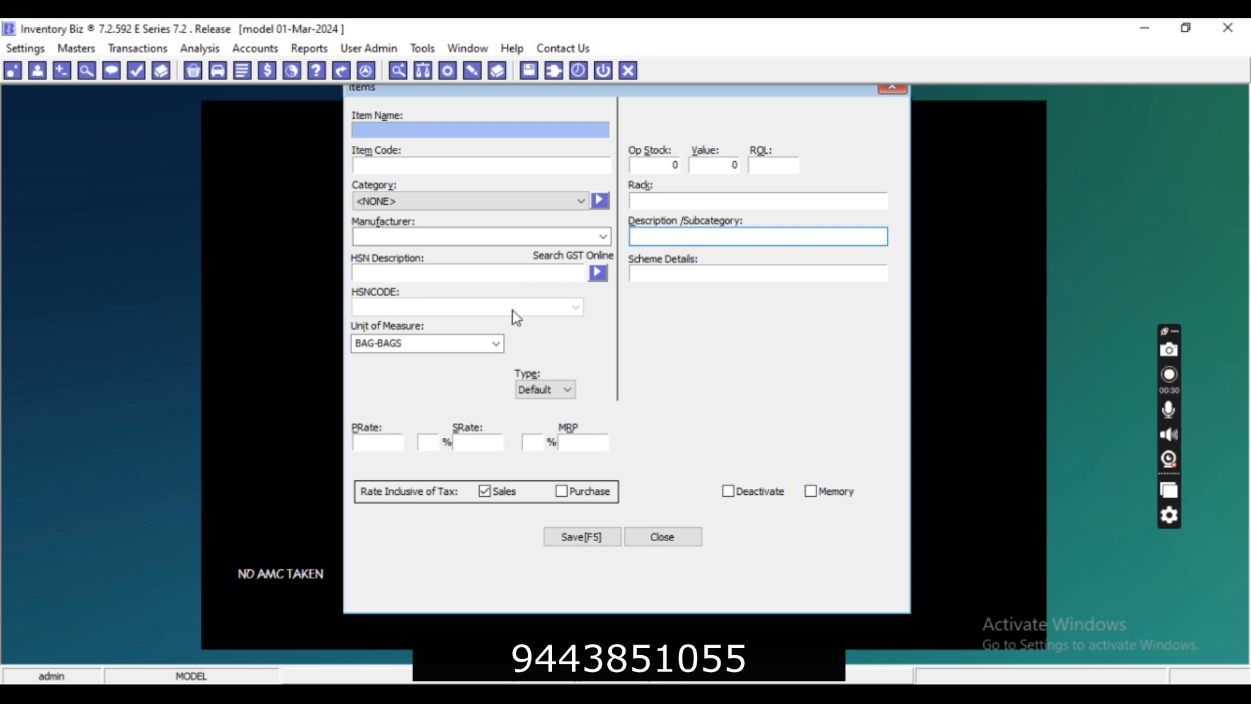
left_click_drag(636, 94, 634, 132)
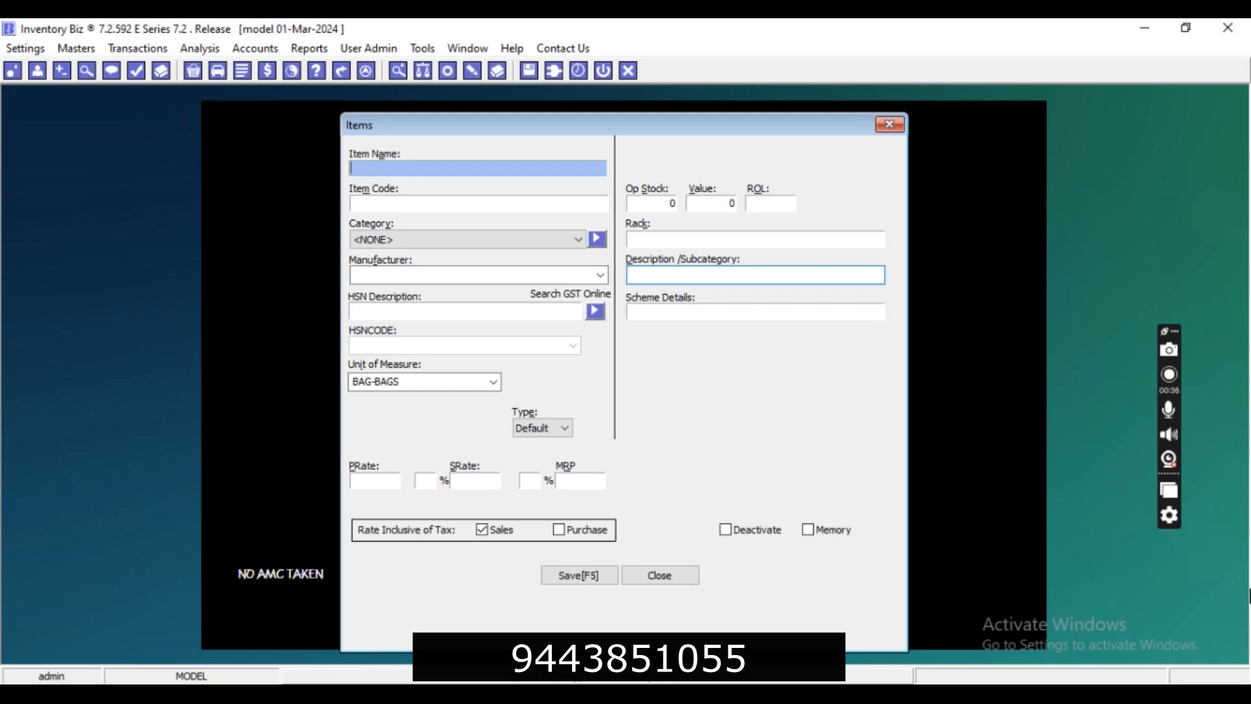
type("HORLICKS")
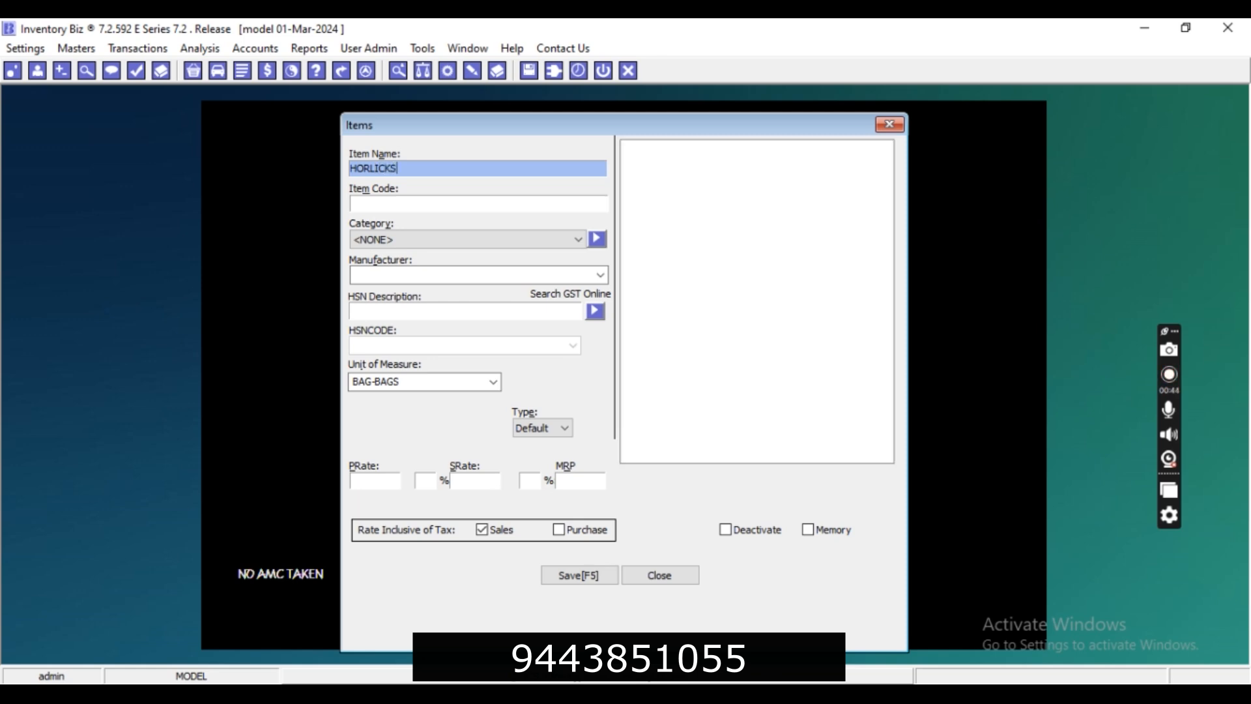
key("Tab")
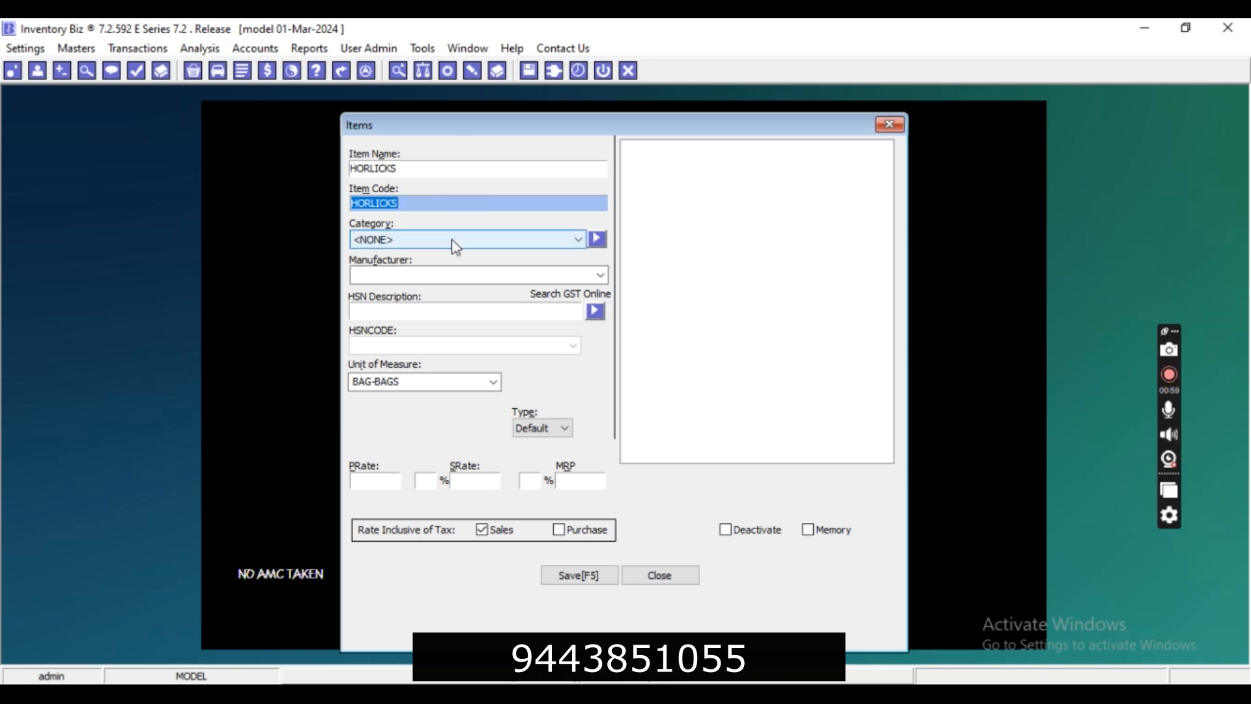
Step: Create a new category named FOOD and assign it to the HORLICKS item
left_click(495, 240)
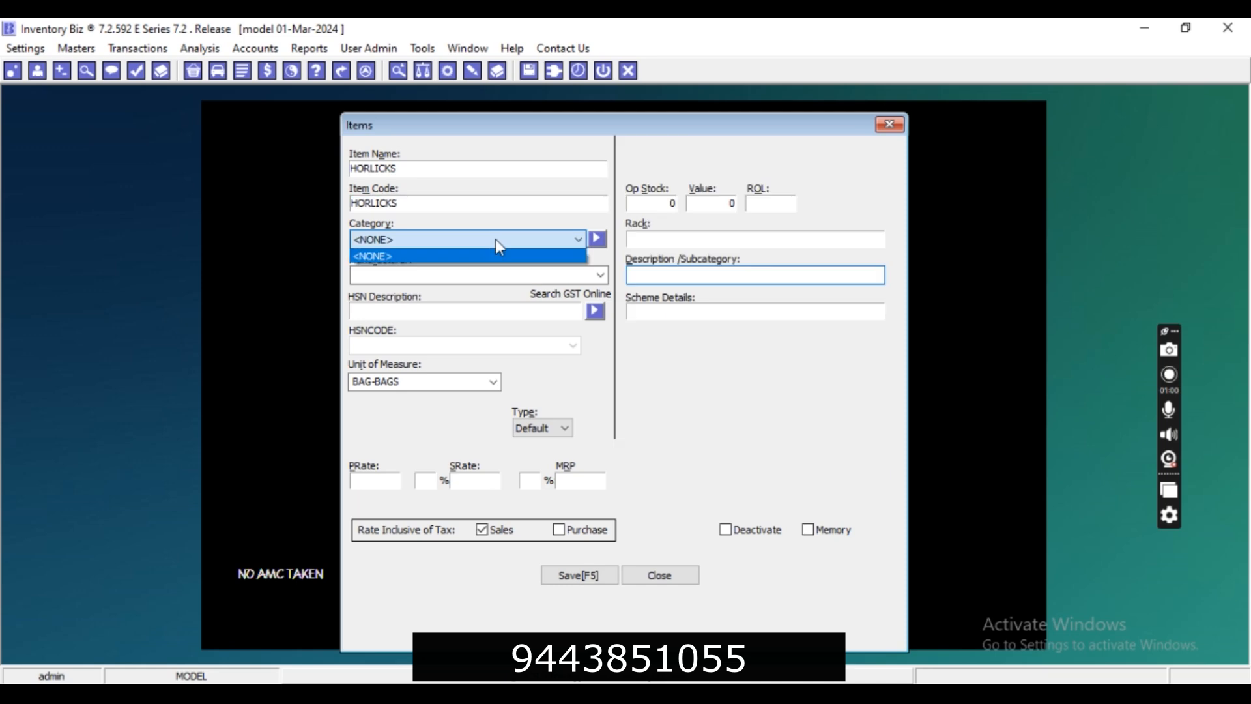
left_click(495, 240)
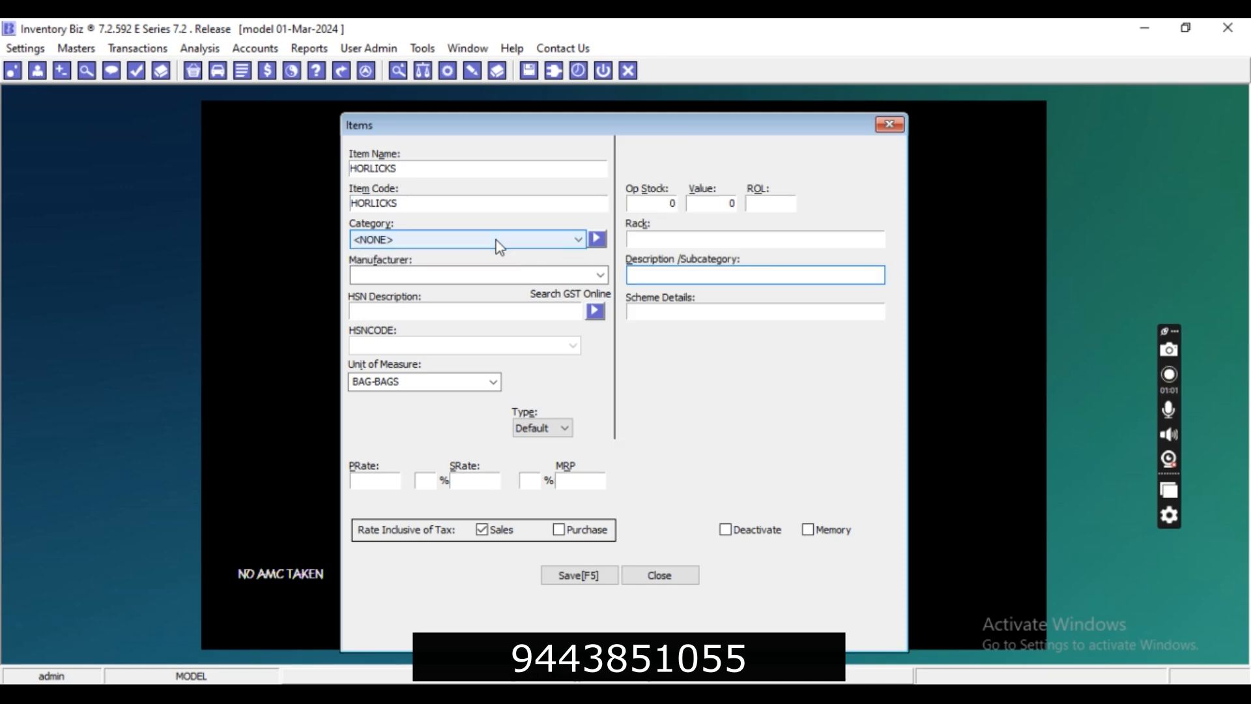
left_click(597, 240)
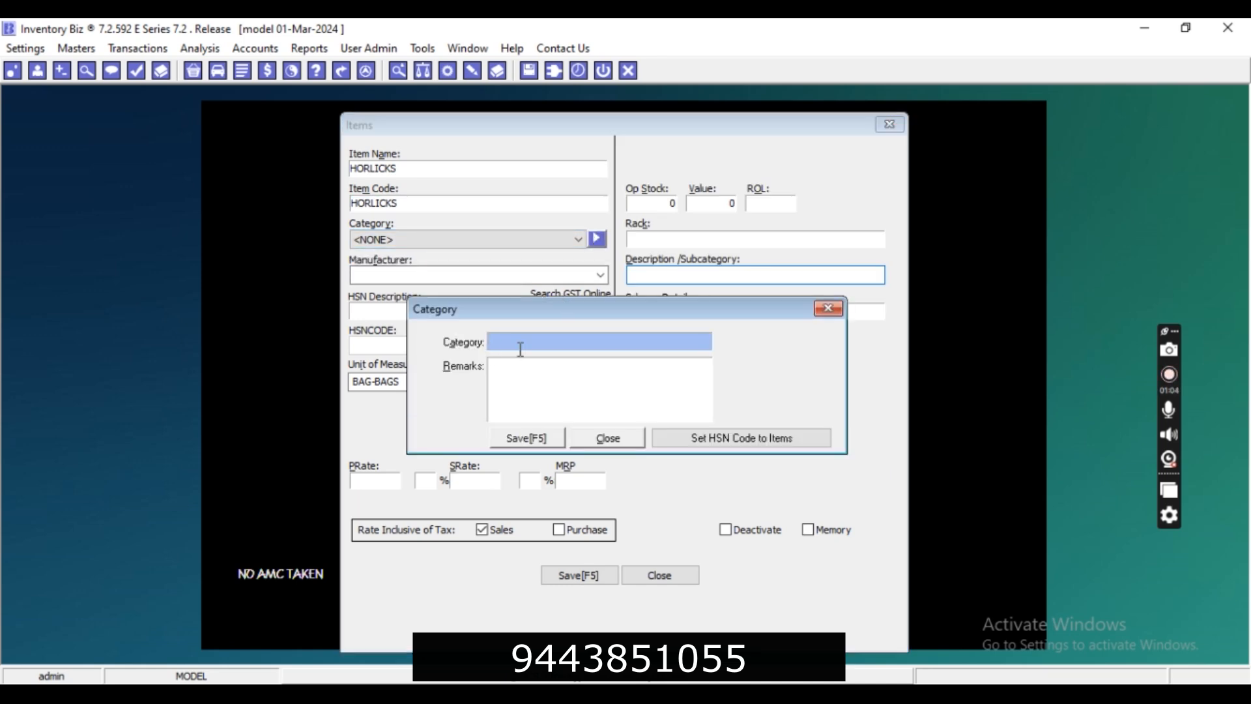
type("FOOD")
left_click(548, 440)
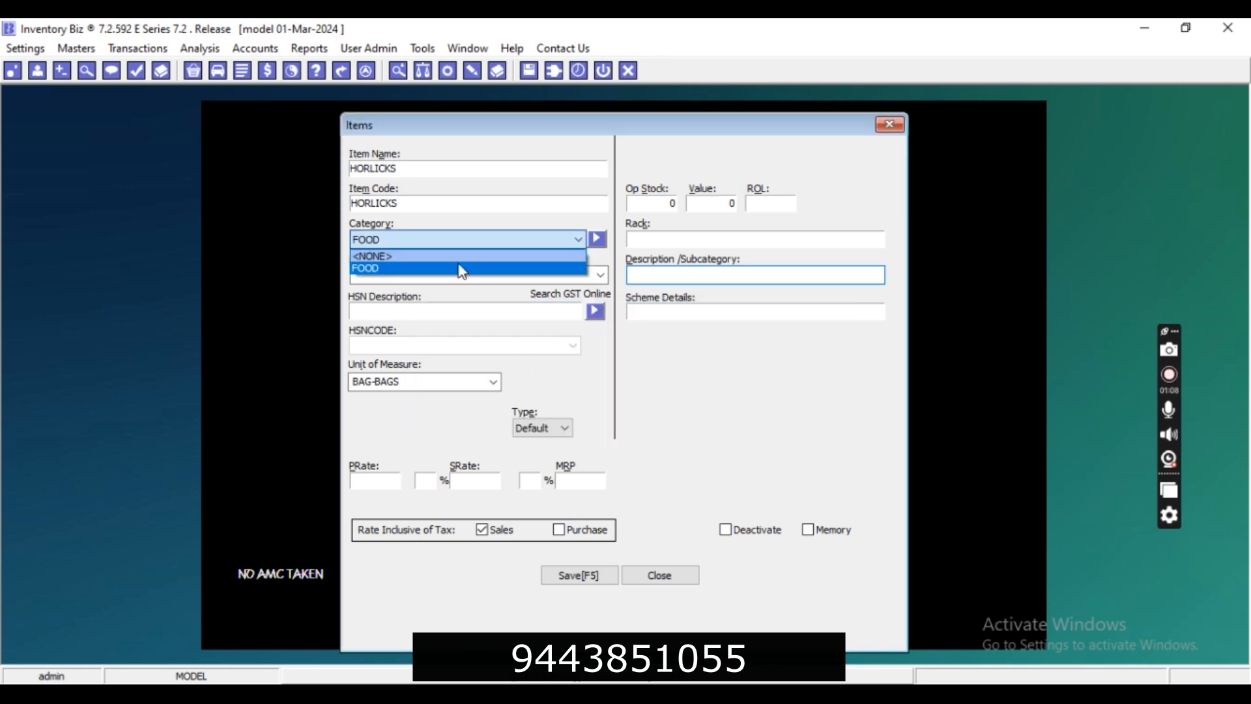
left_click(434, 270)
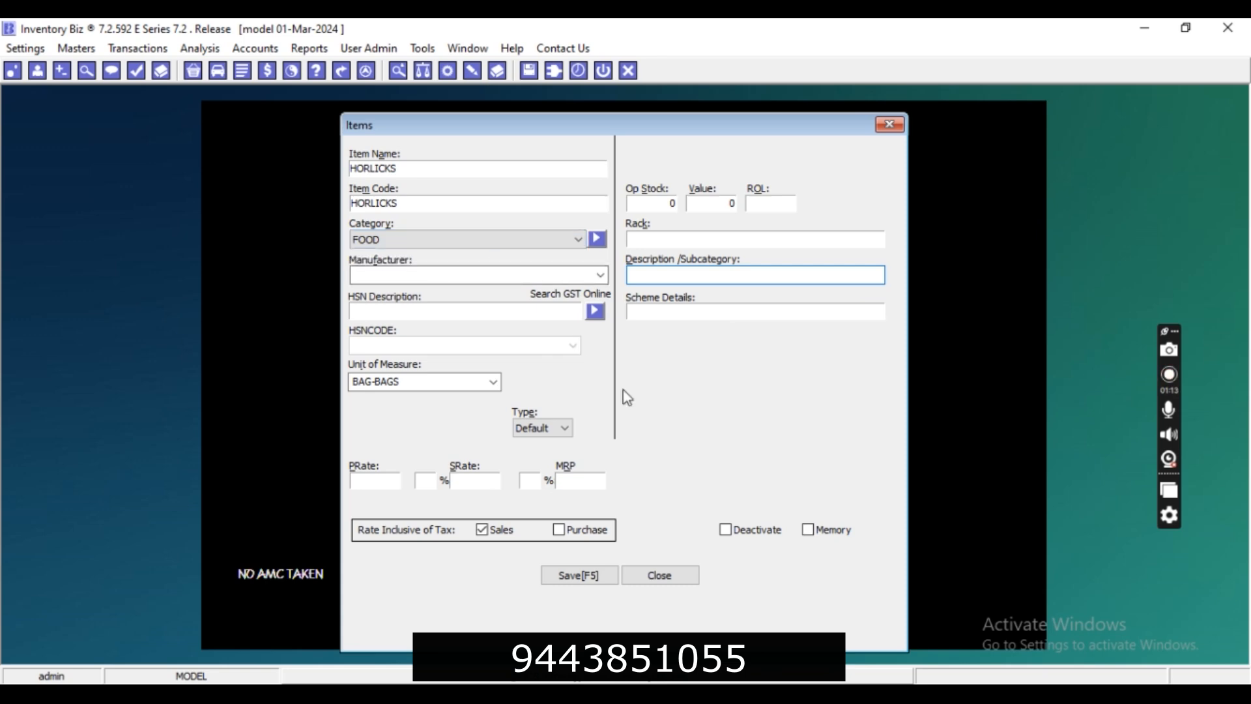
left_click(563, 273)
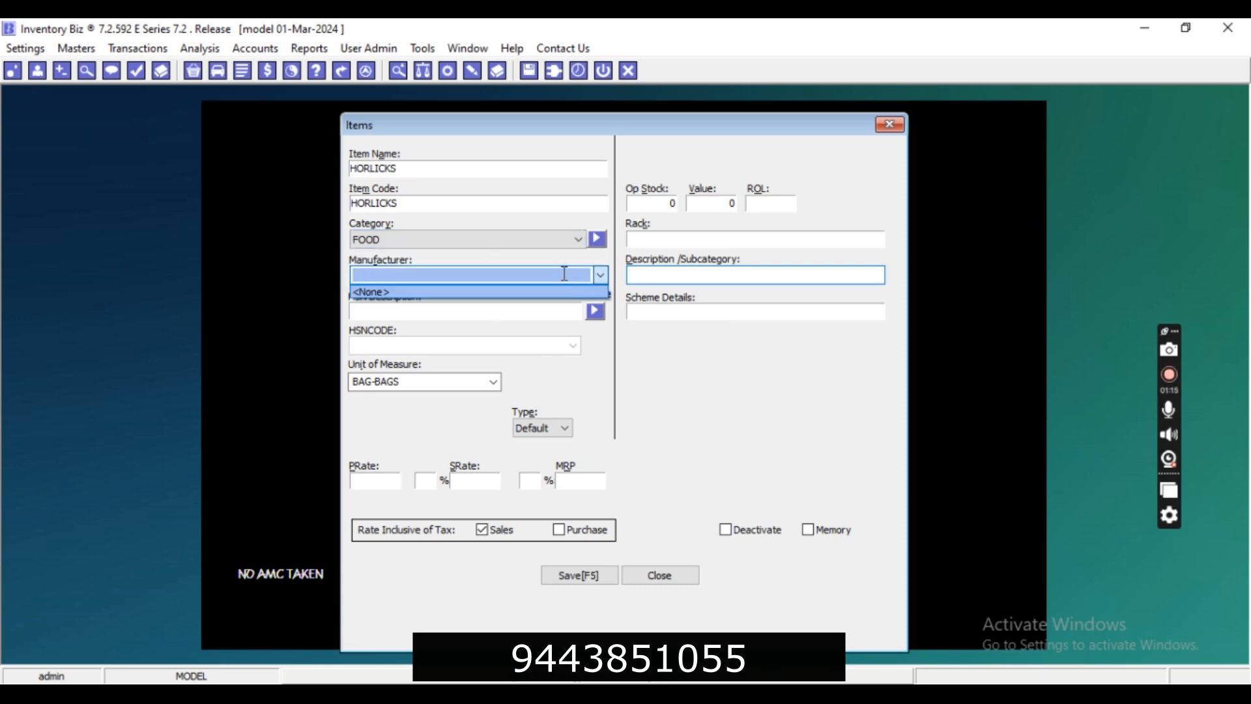
left_click(600, 378)
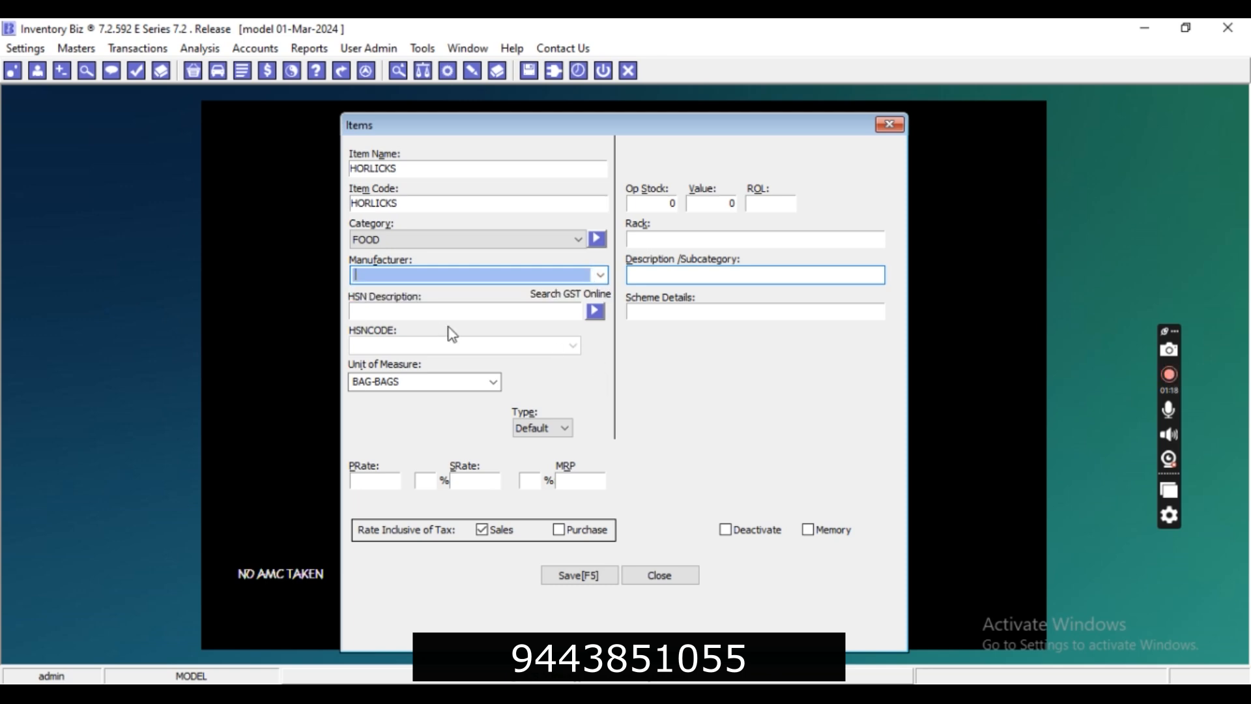
Step: Create and save HSN code 12345 with description 12345 and an IGST rate of 5%
left_click(421, 312)
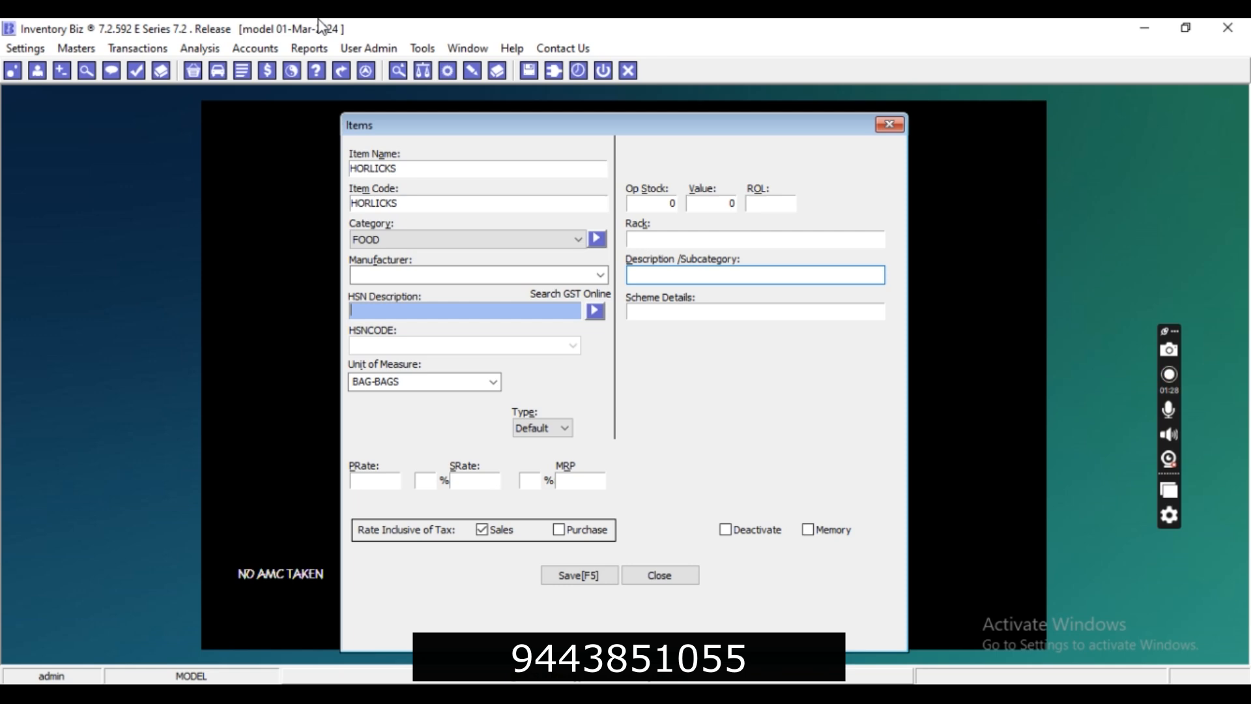
left_click(597, 311)
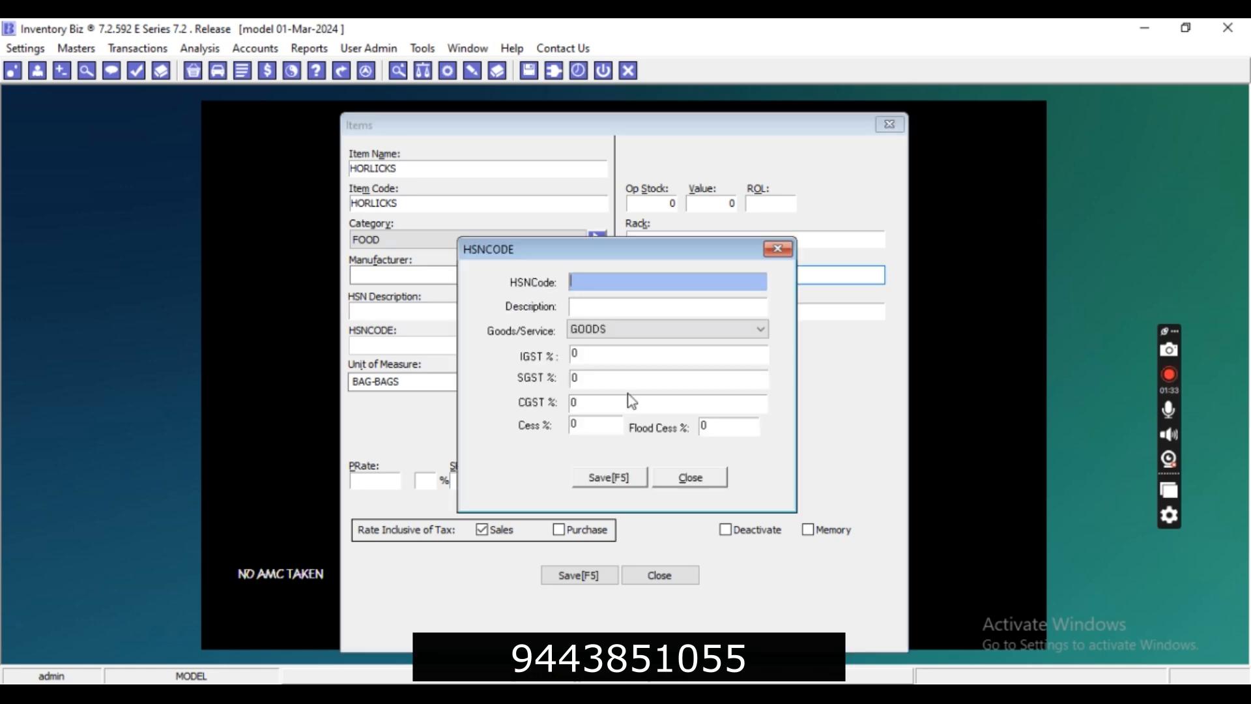
type("12345")
left_click(587, 311)
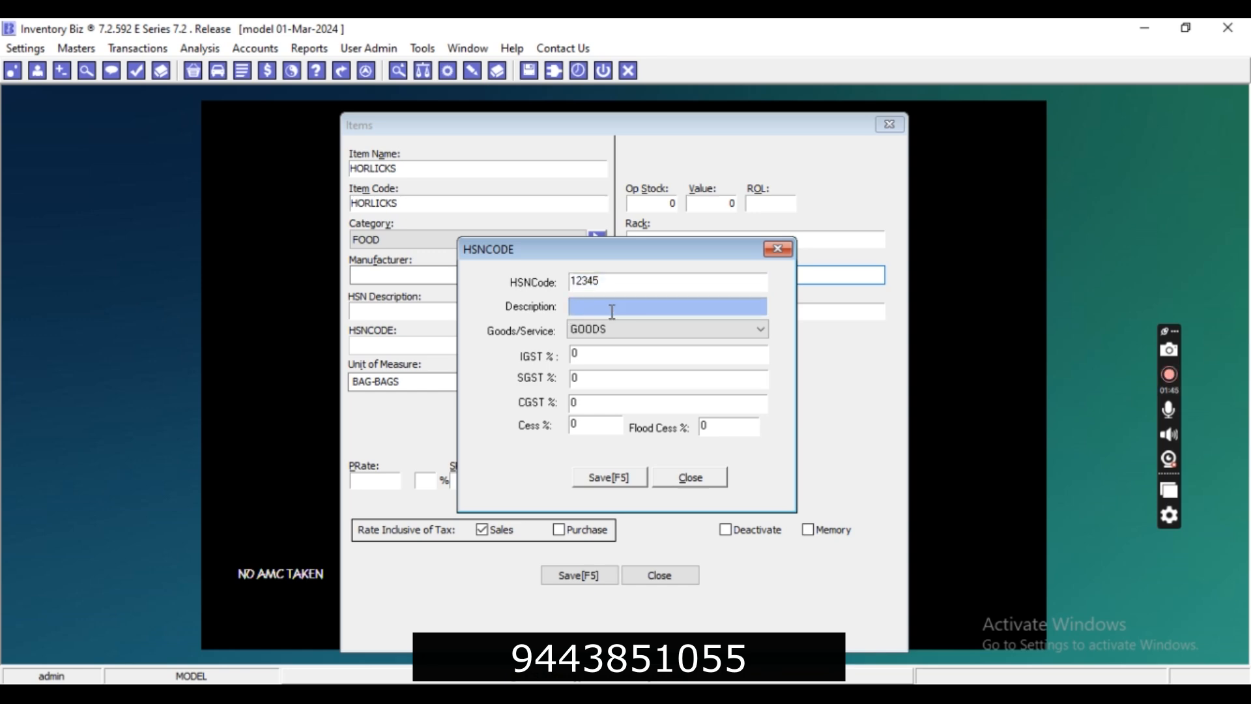
type("12345")
left_click(606, 353)
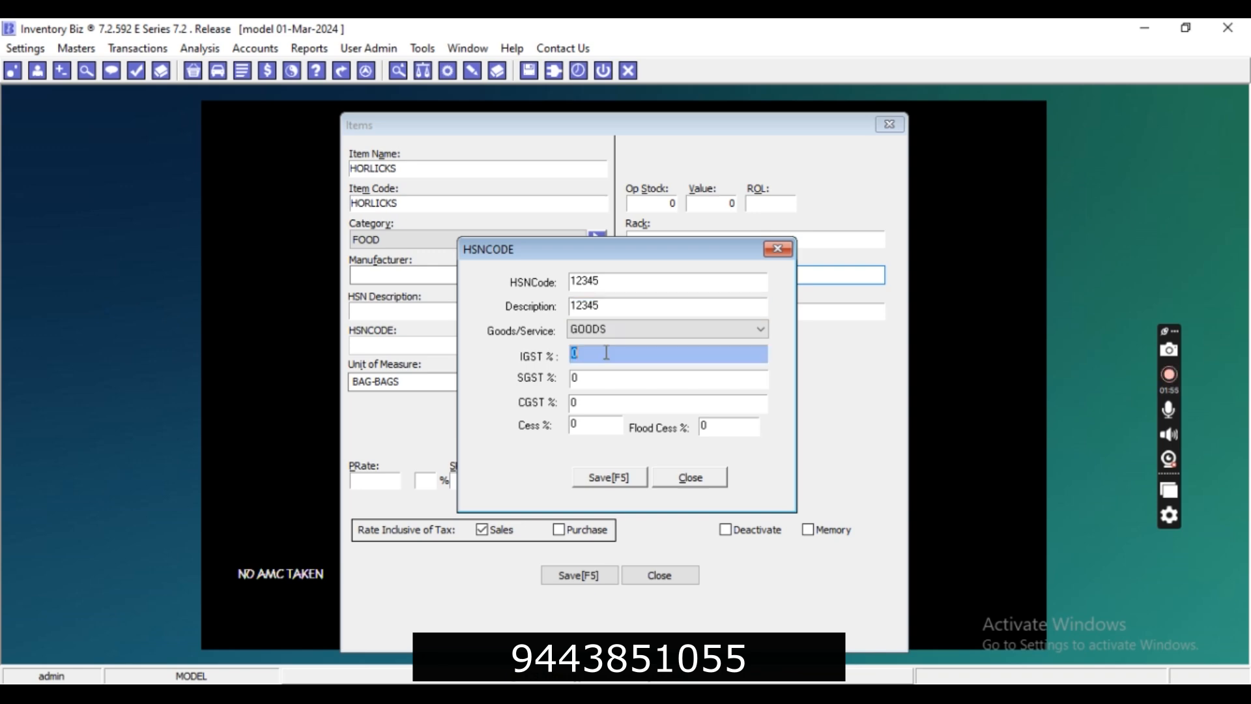
type("5")
left_click(622, 379)
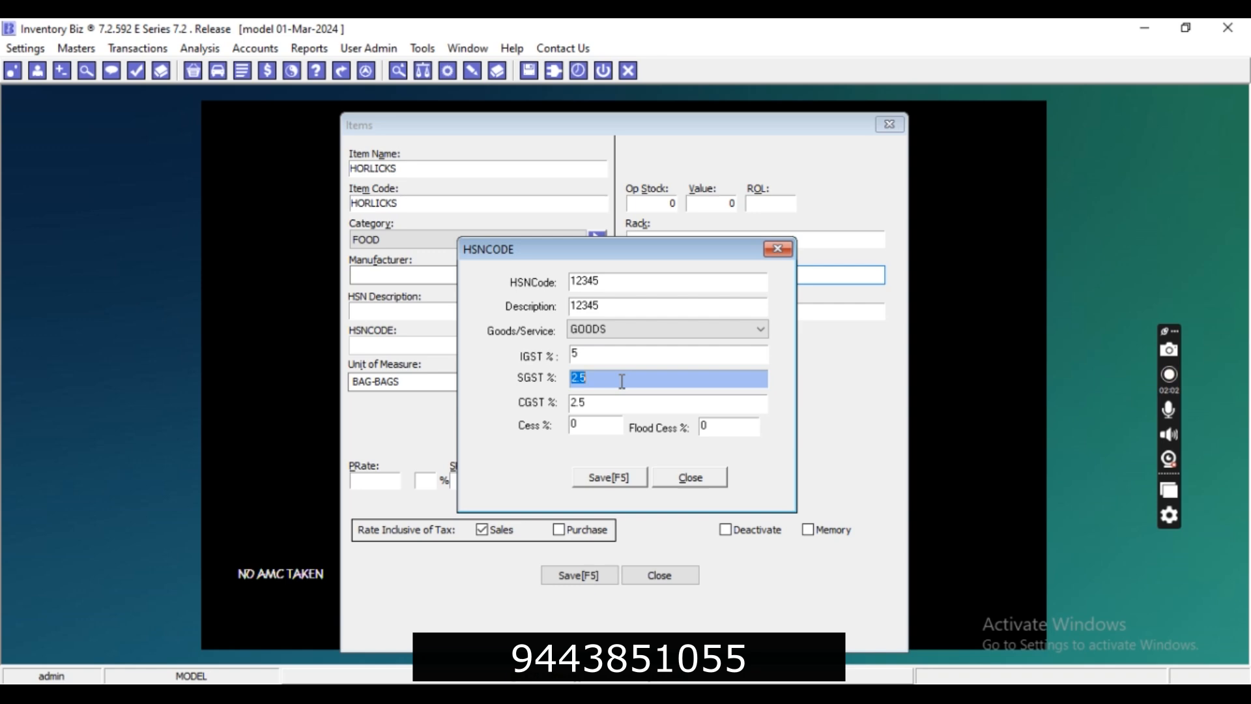
left_click(608, 477)
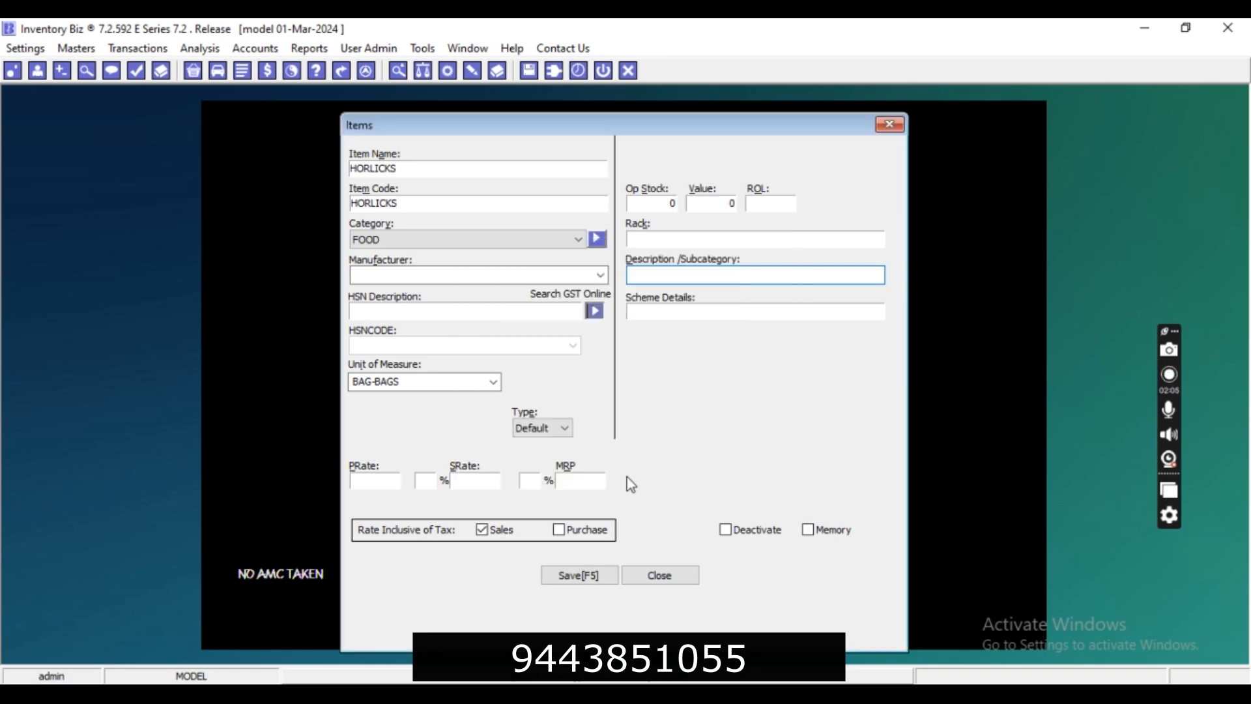
Step: Look up 12345 as the item's HSN description and assign the matching HSN code
left_click(385, 310)
type("12345")
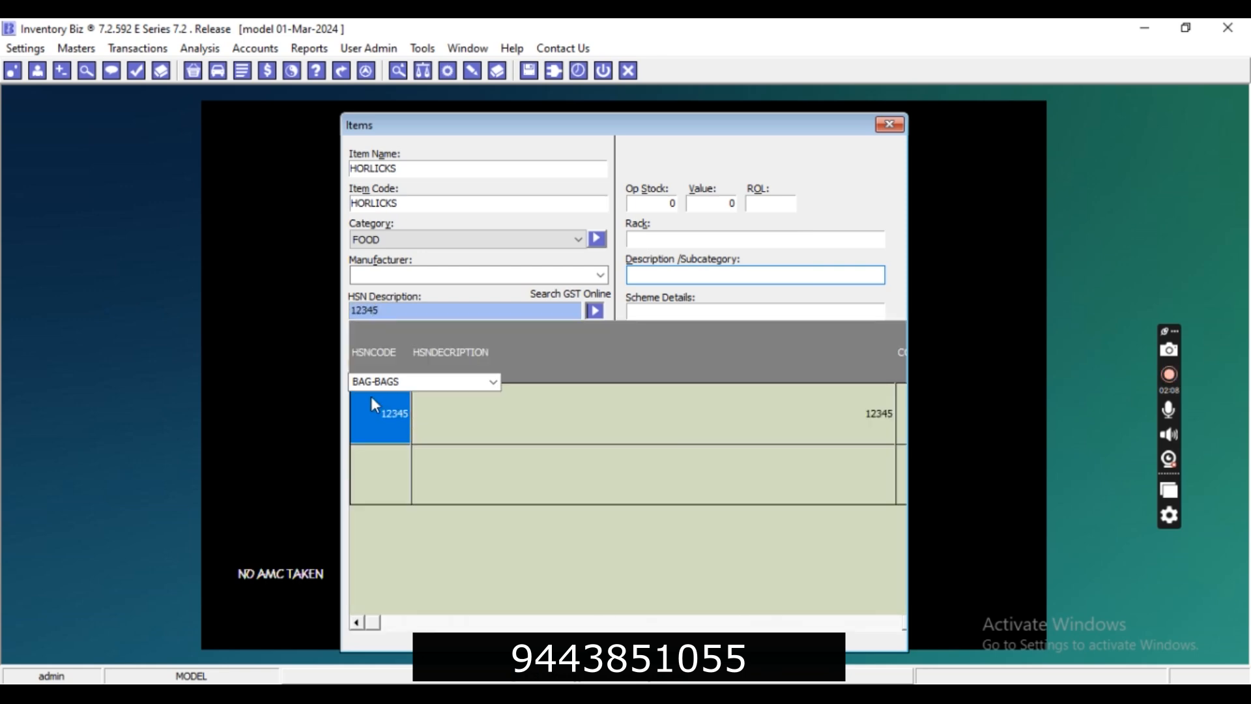
left_click(373, 405)
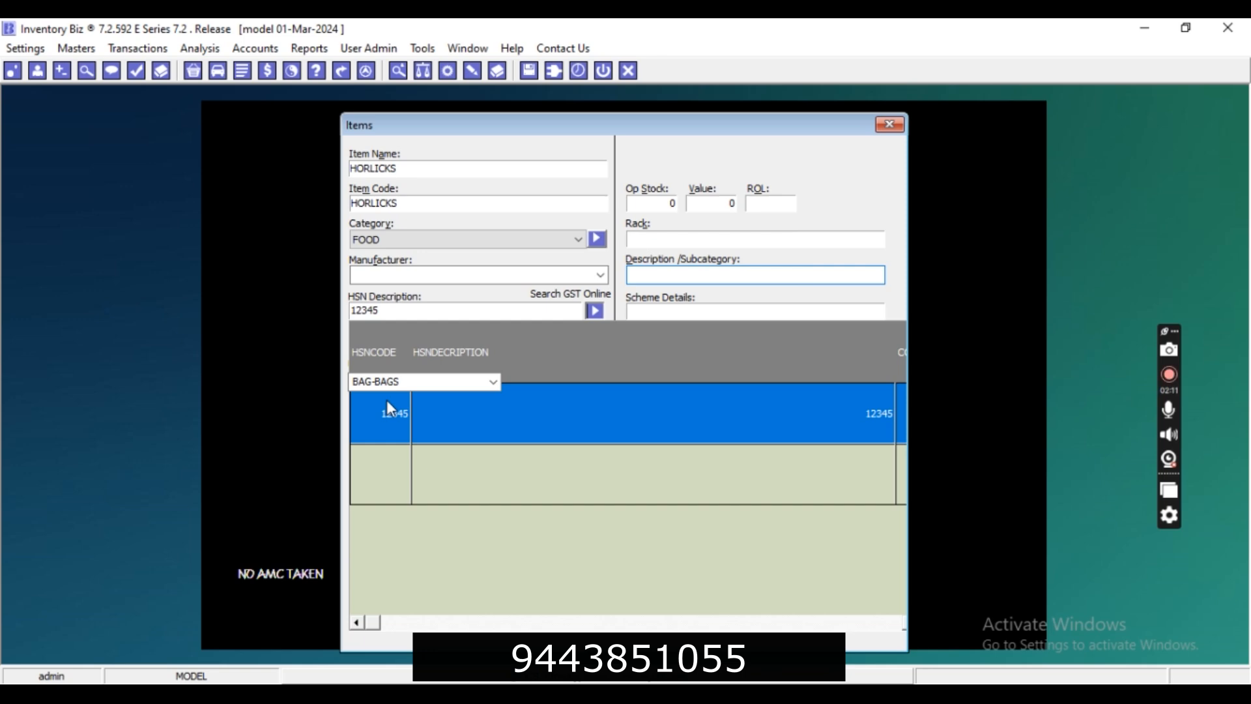
double_click(389, 407)
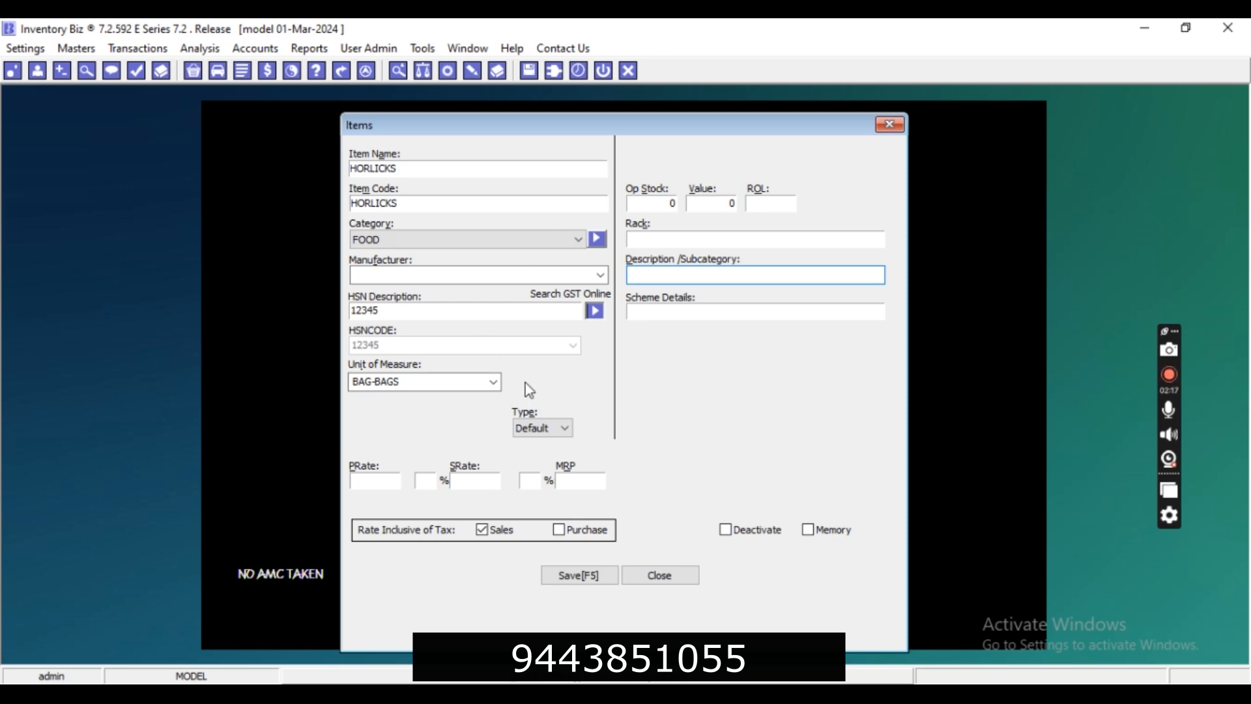
Step: Set the item's purchase rate to 100, sales rate to 150 and MRP to 200
left_click(363, 483)
type("100")
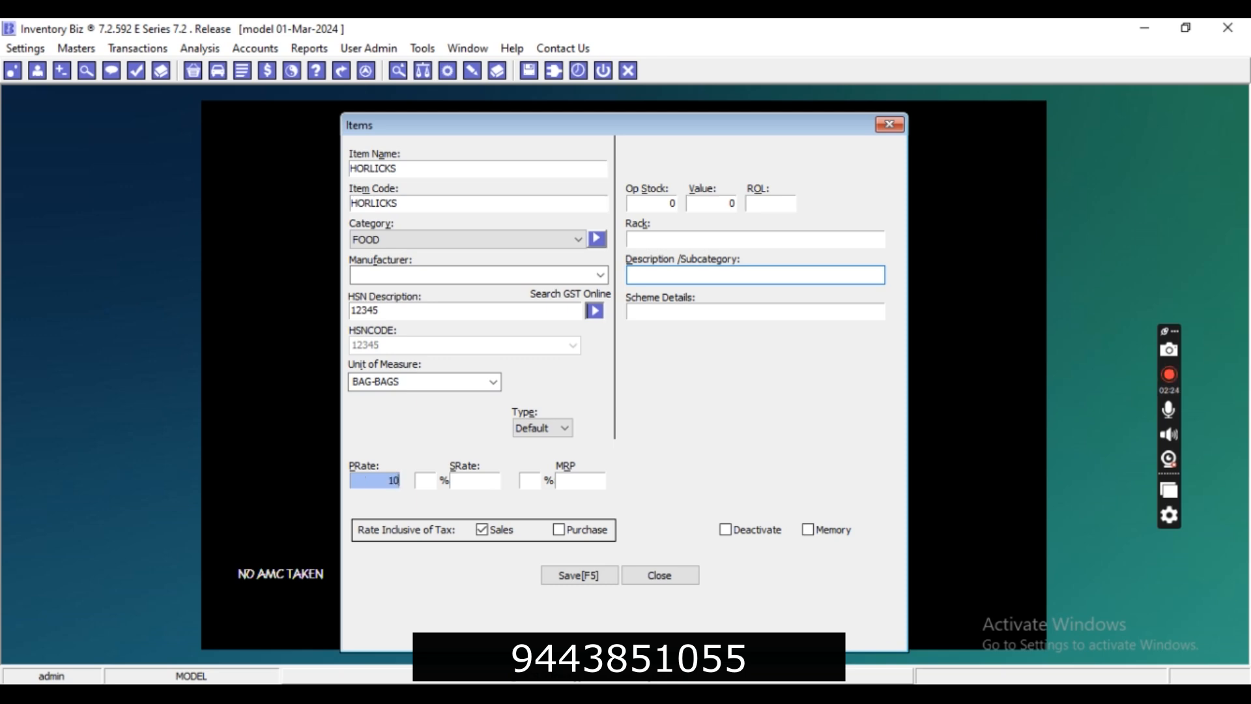
left_click(467, 482)
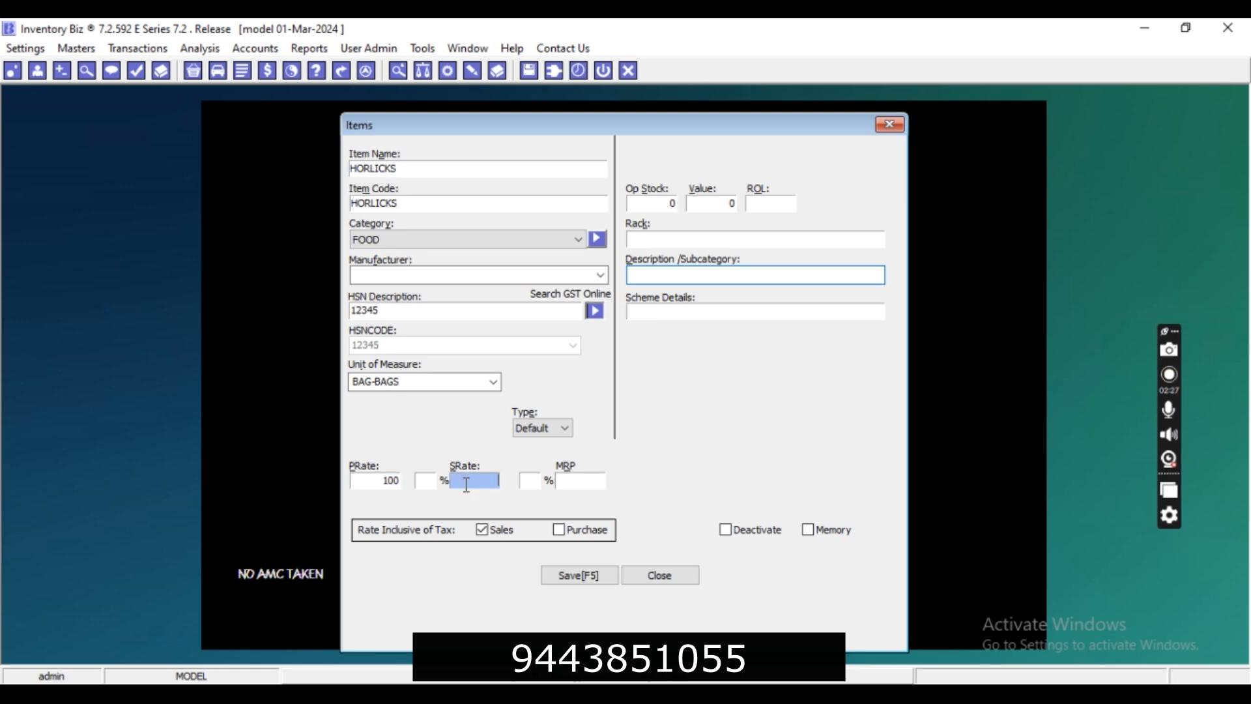
type("150")
left_click(594, 479)
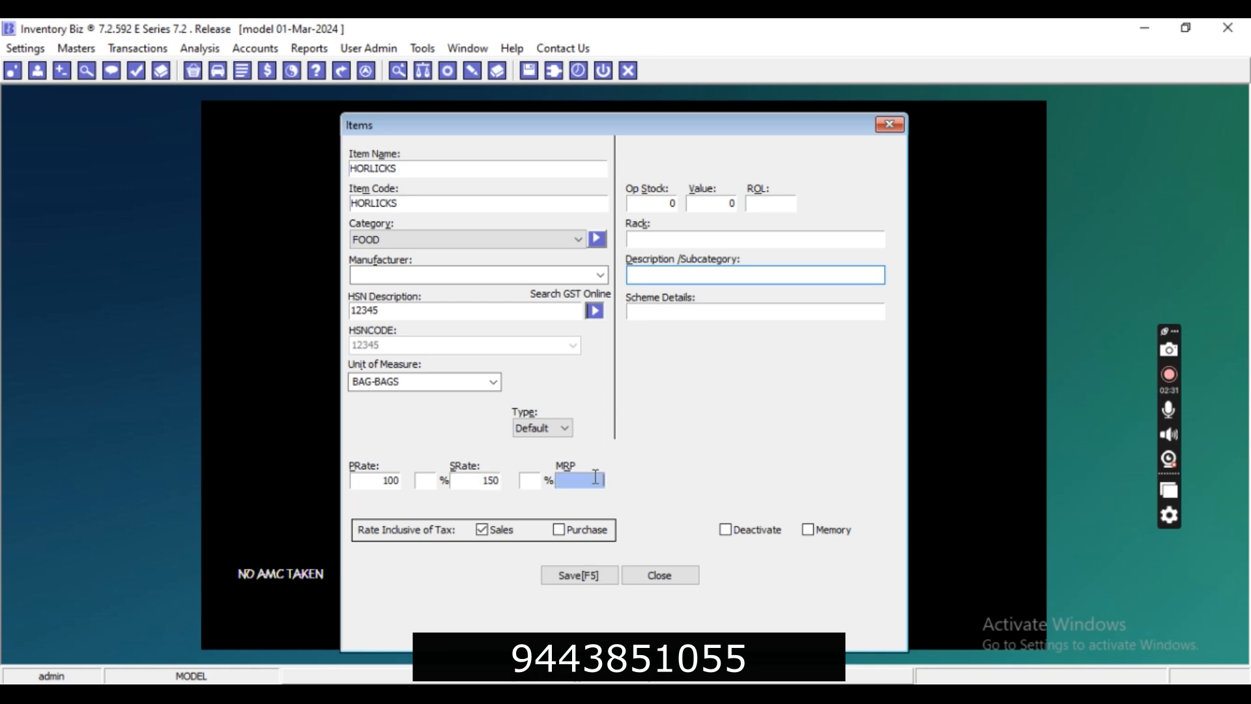
type("200")
left_click(391, 480)
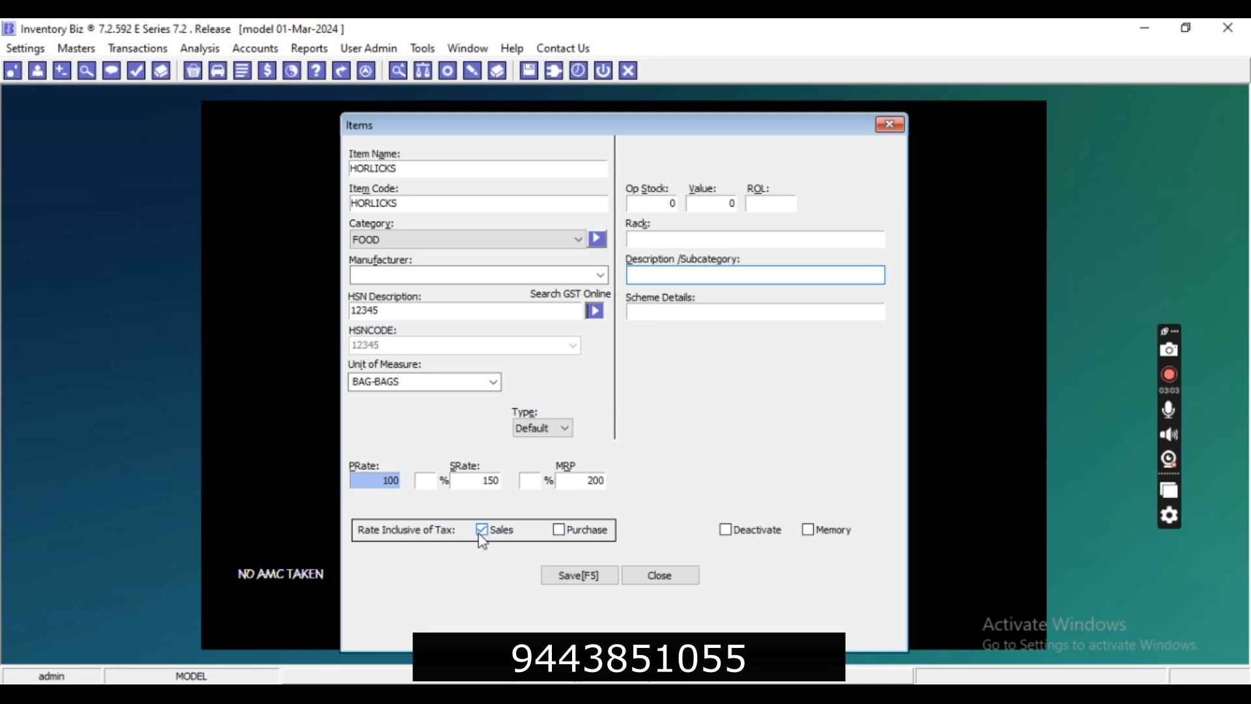
left_click(486, 483)
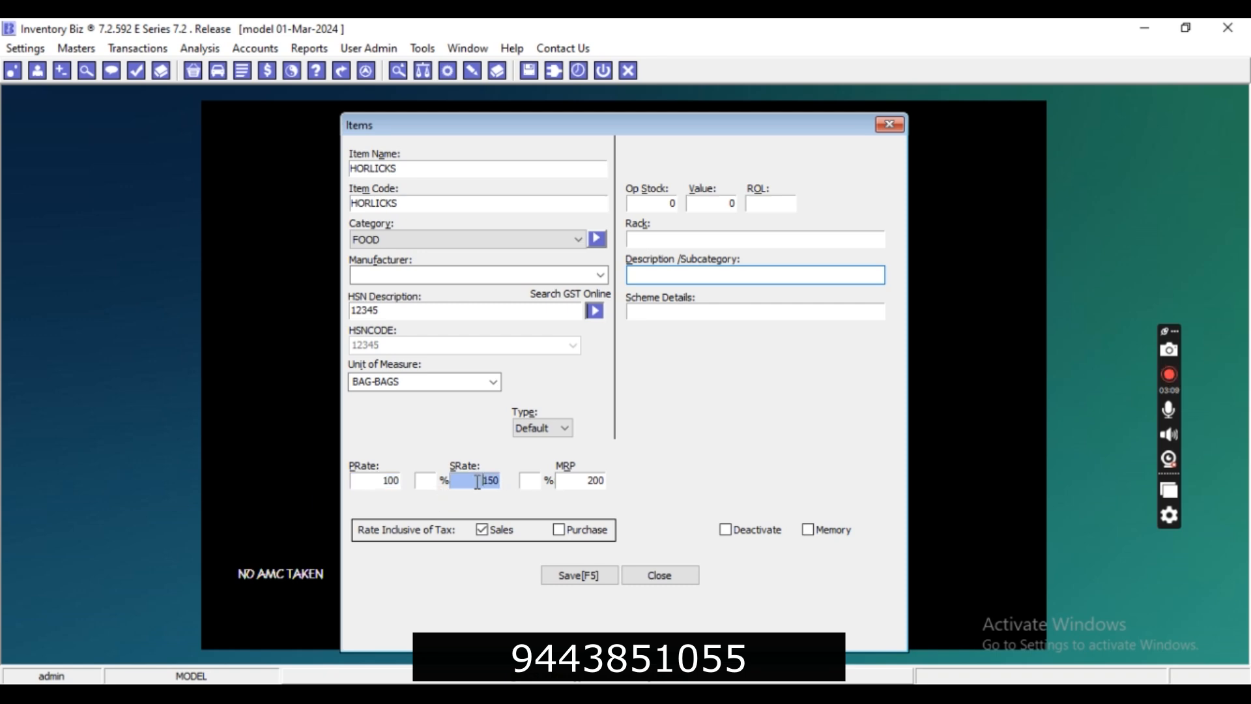
left_click(473, 481)
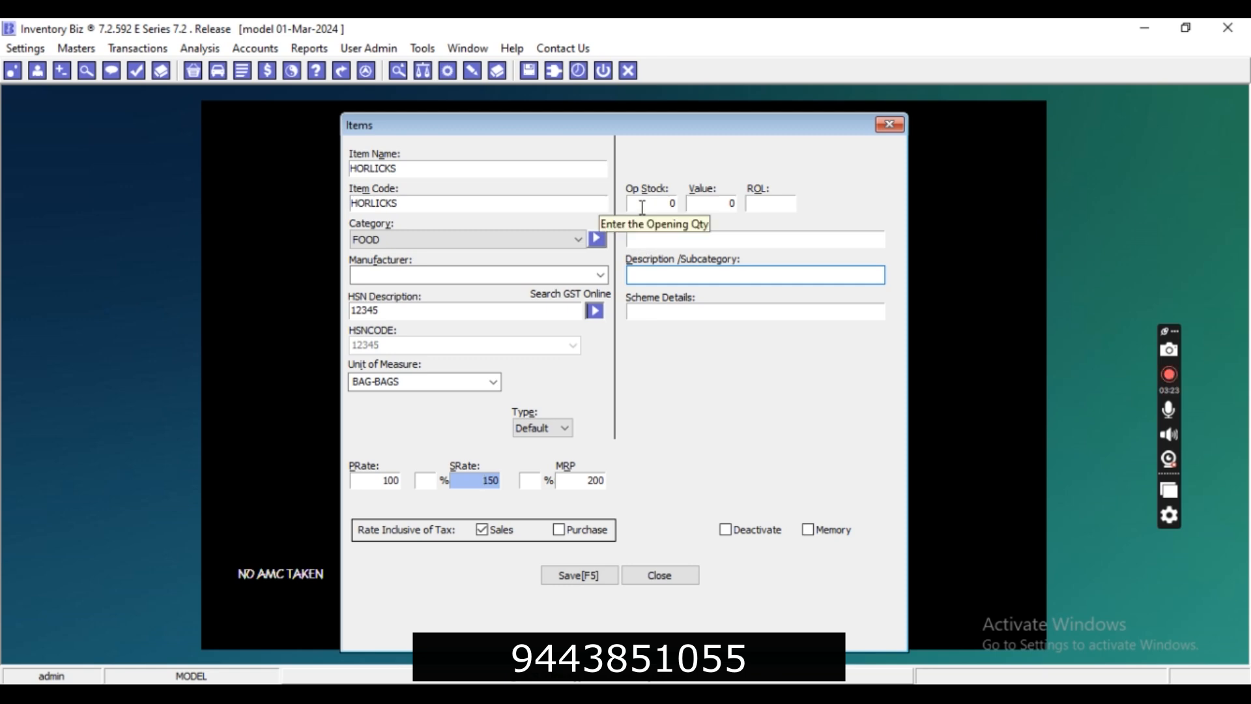
Step: Set the item's opening stock to 10 and its reorder level (ROL) to 10
left_click(647, 204)
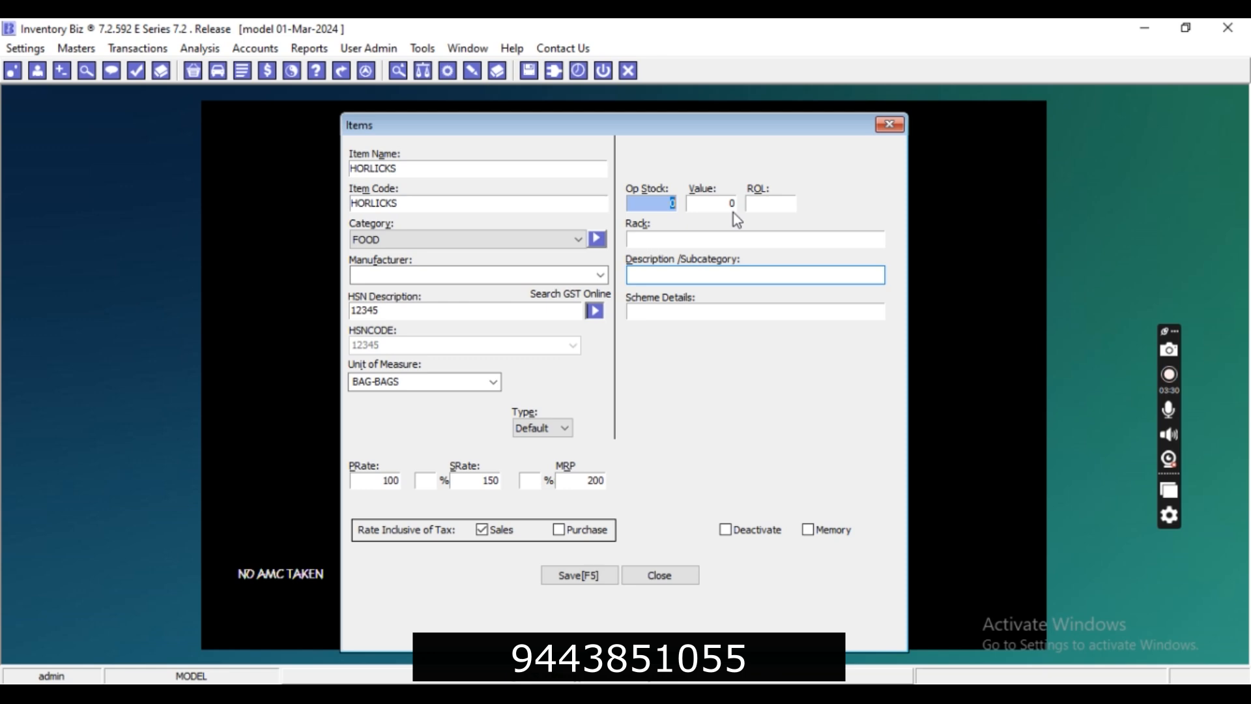
type("10")
left_click(767, 204)
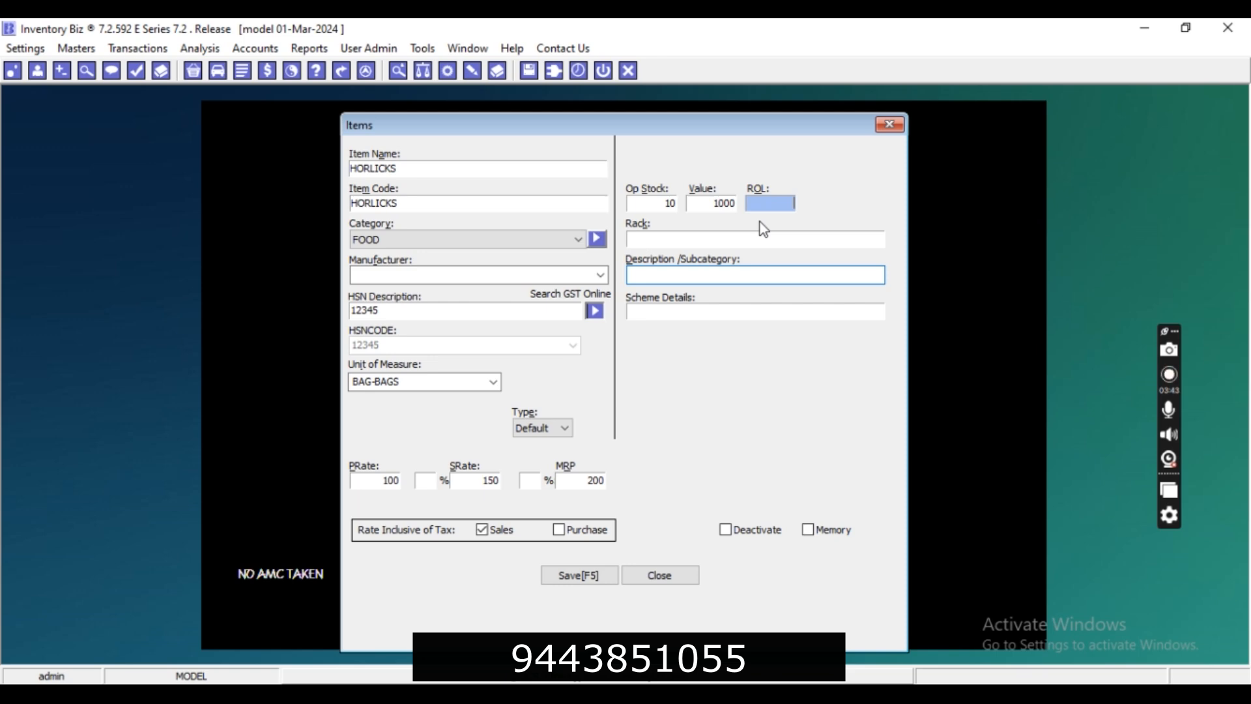
type("10")
Step: Enter A5 as the item's rack location and save the item record
left_click(638, 245)
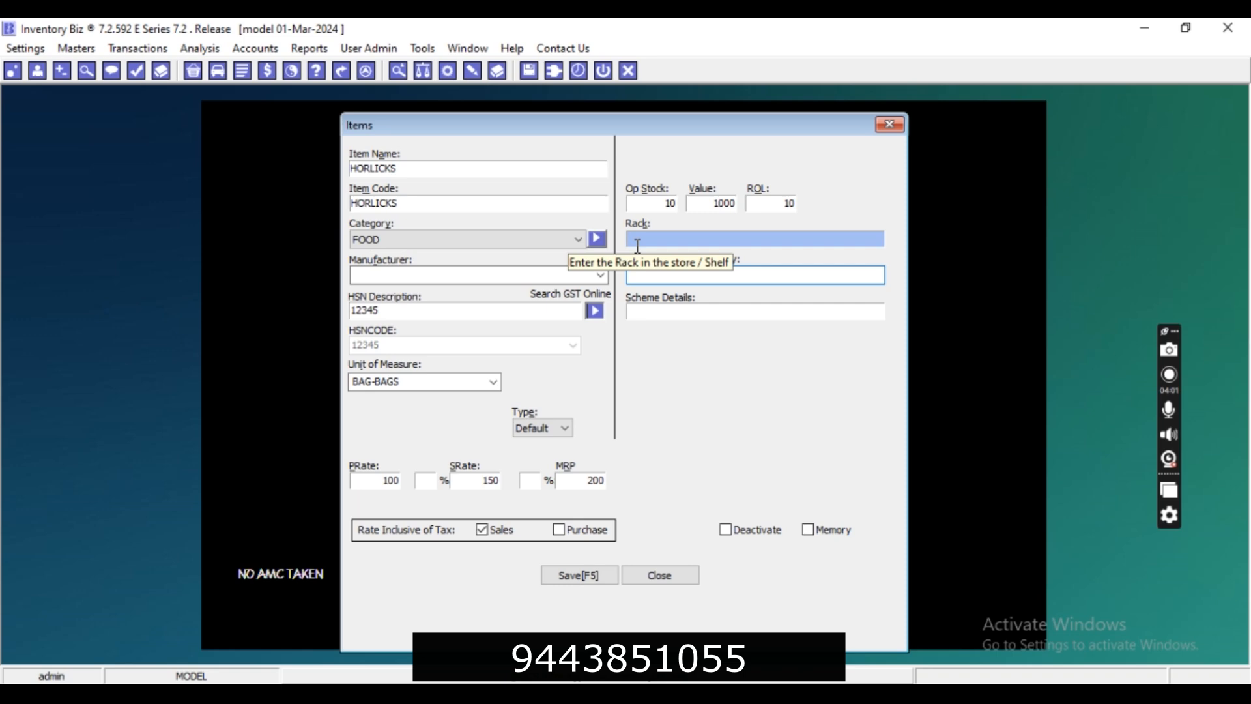
type("A5")
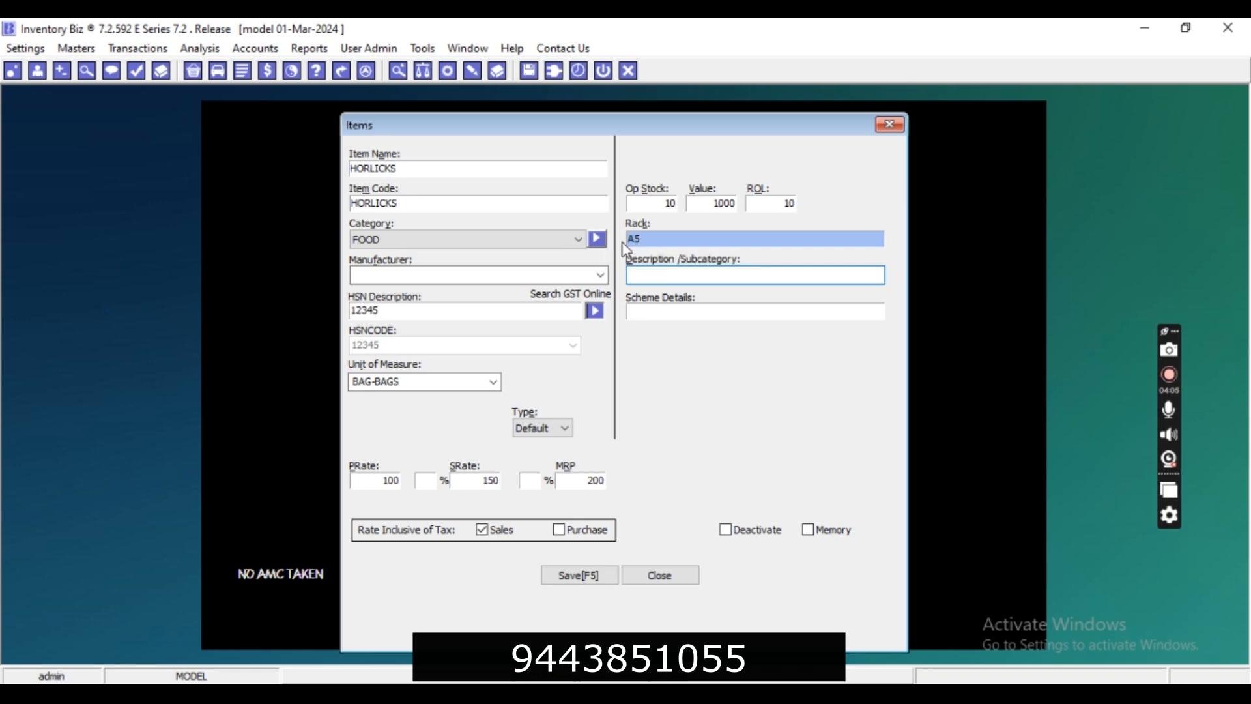
left_click(583, 576)
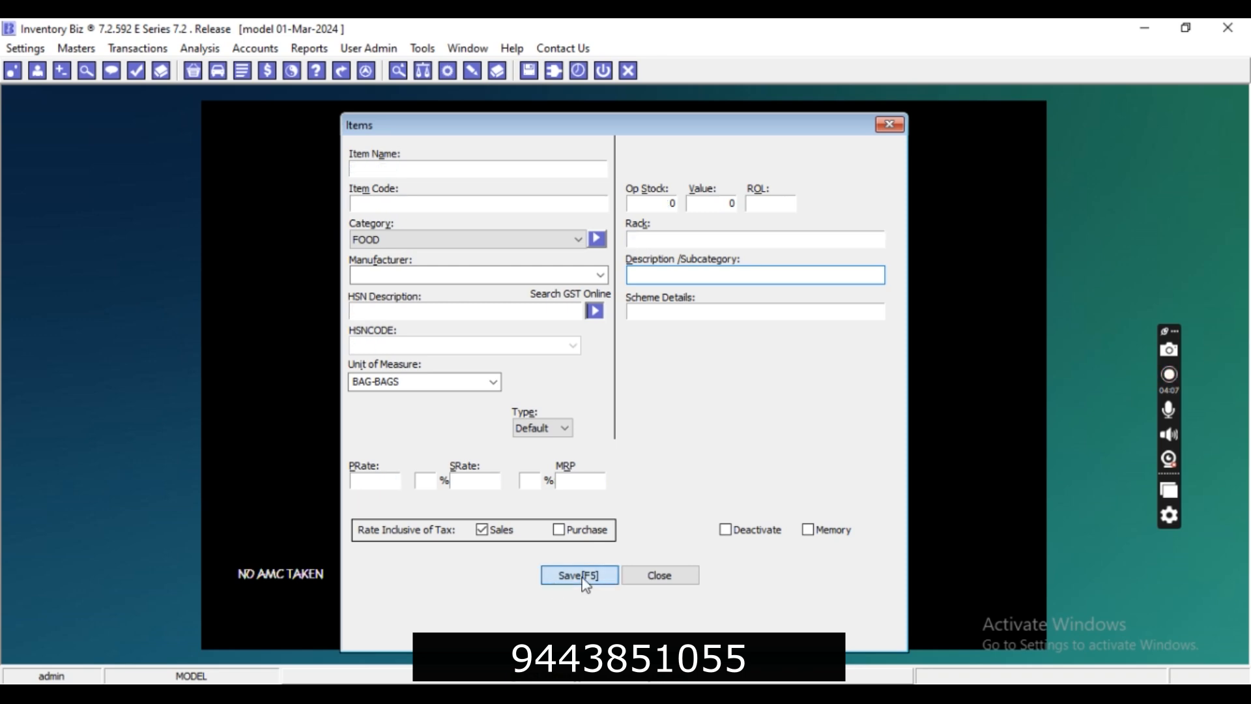